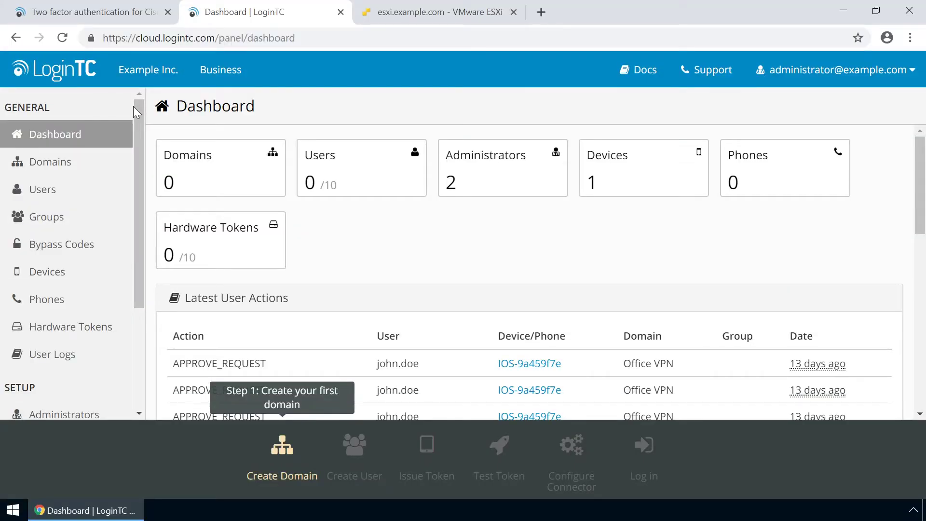
# Create the 'Example Inc. Secure Access' domain with the logo image from the computer as its icon.
pyautogui.click(69, 164)
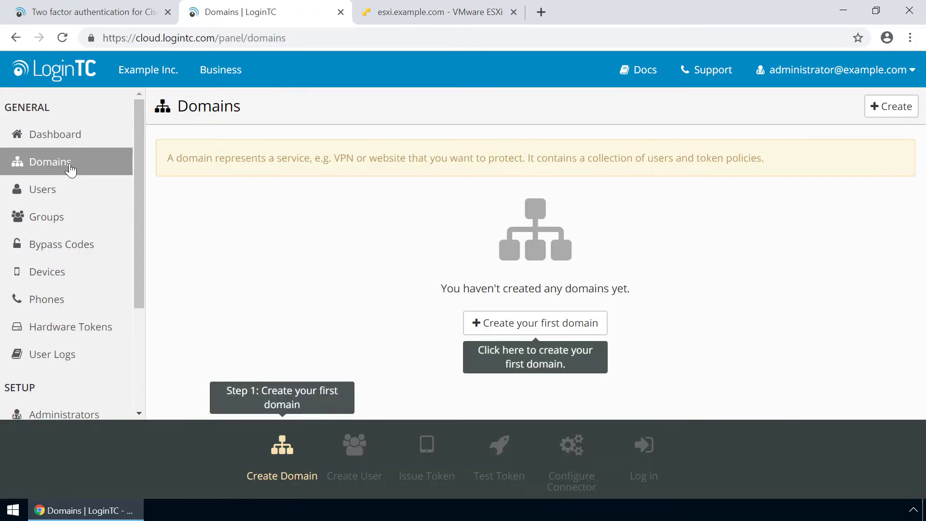
pyautogui.click(530, 325)
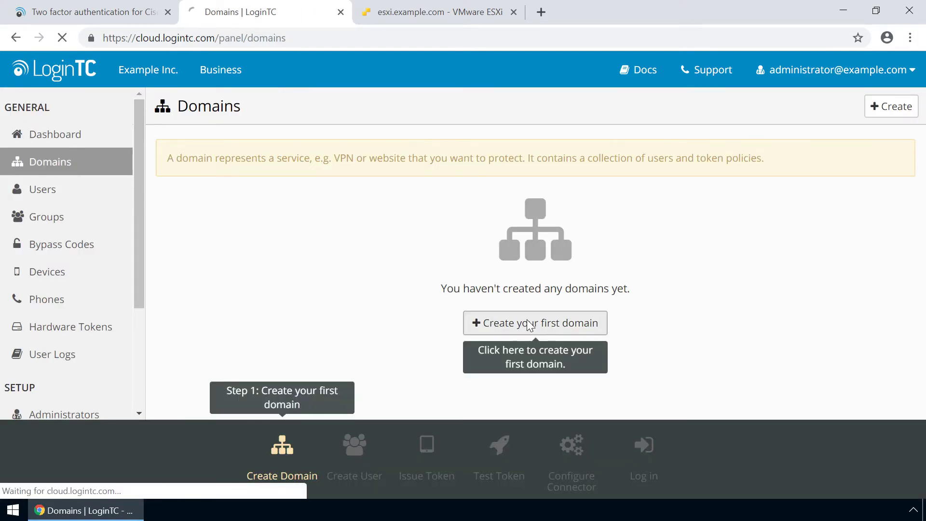
pyautogui.write('Example Inc. Secure Access')
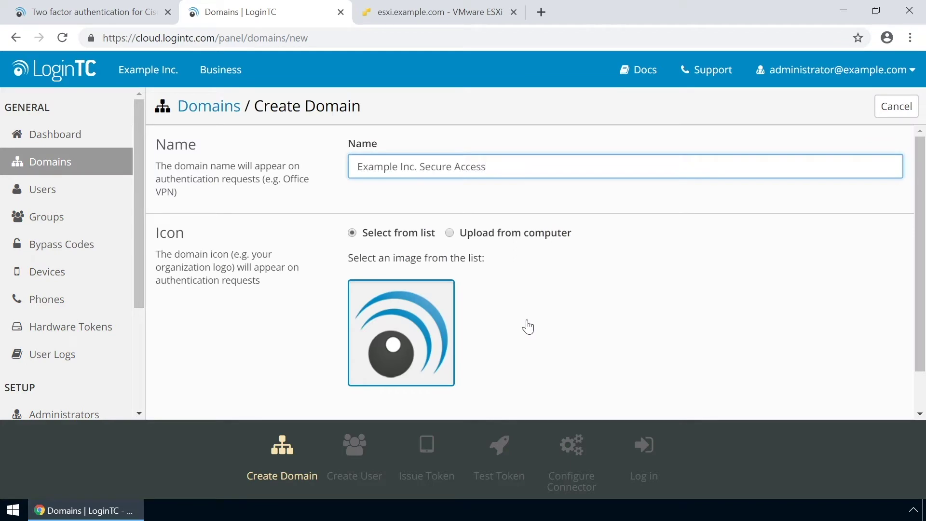
pyautogui.click(449, 233)
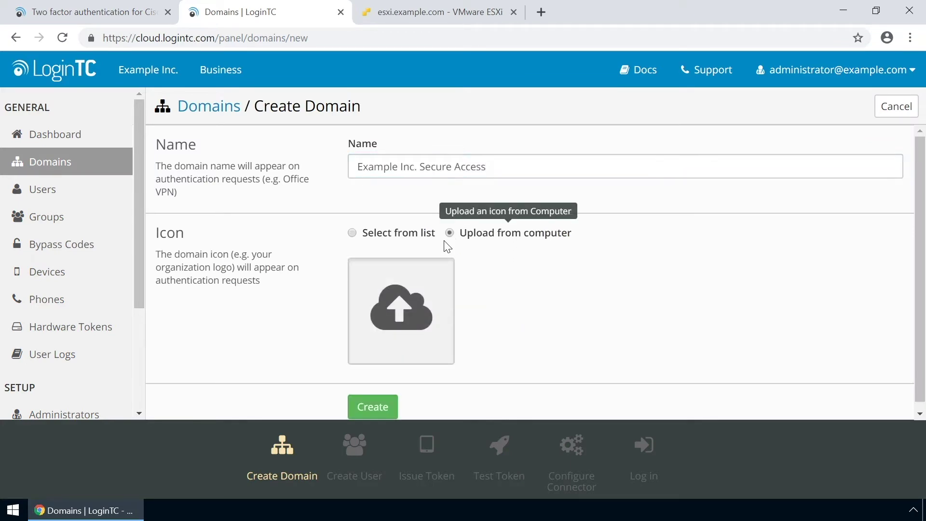
pyautogui.click(410, 314)
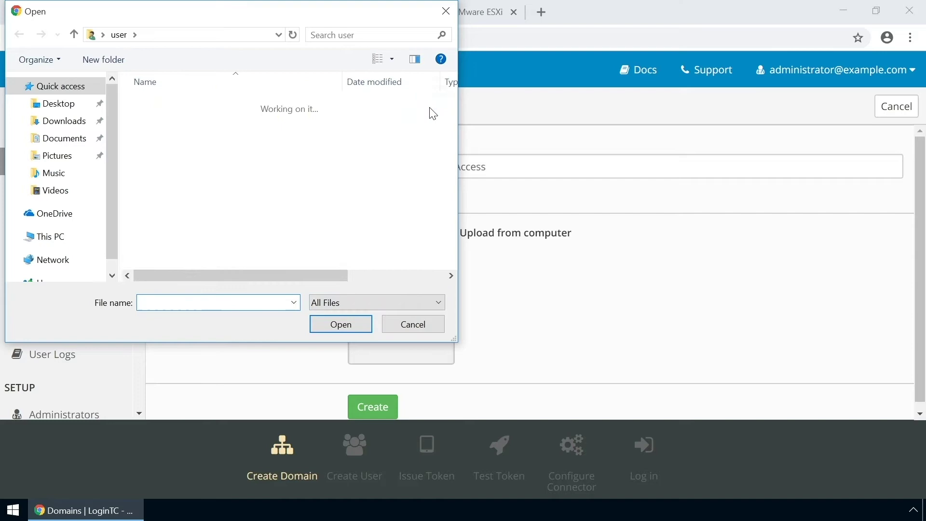
pyautogui.doubleClick(169, 120)
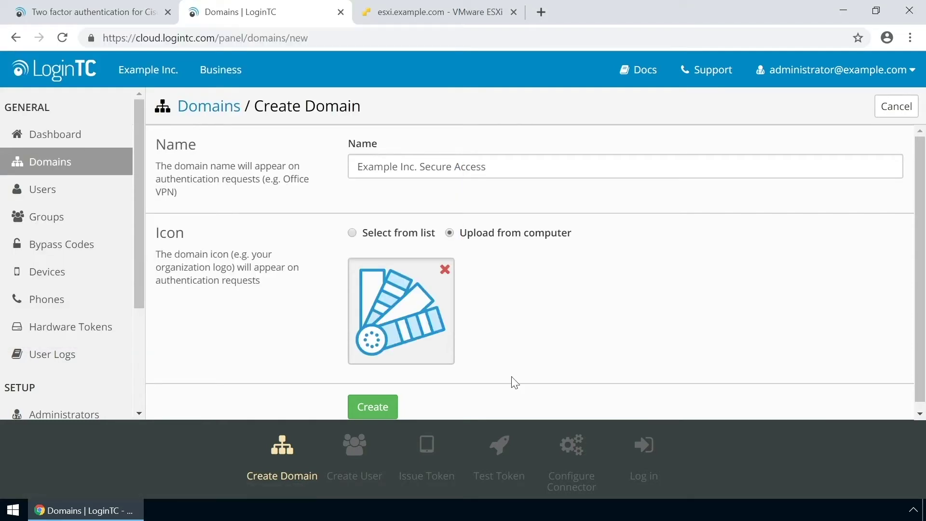
pyautogui.click(376, 407)
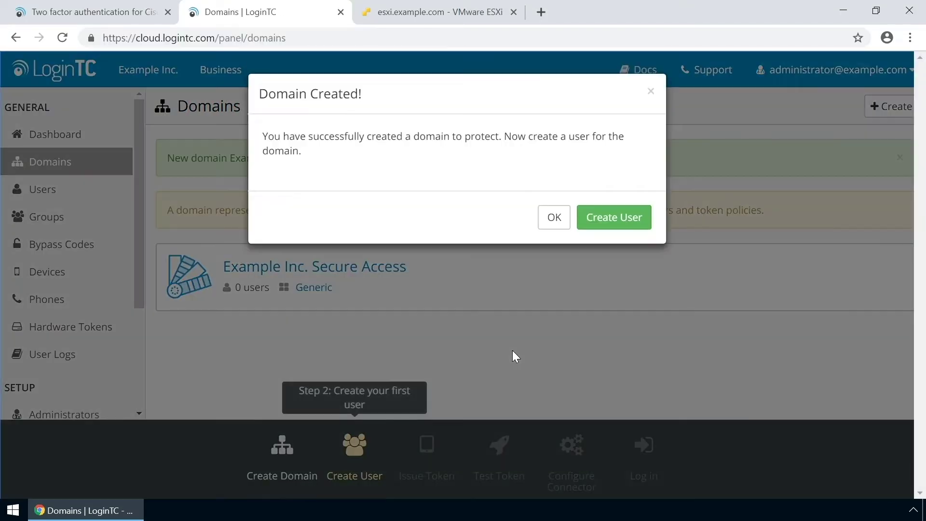
# Dismiss the confirmation, open Example Inc. Secure Access and start creating a new member.
pyautogui.click(562, 222)
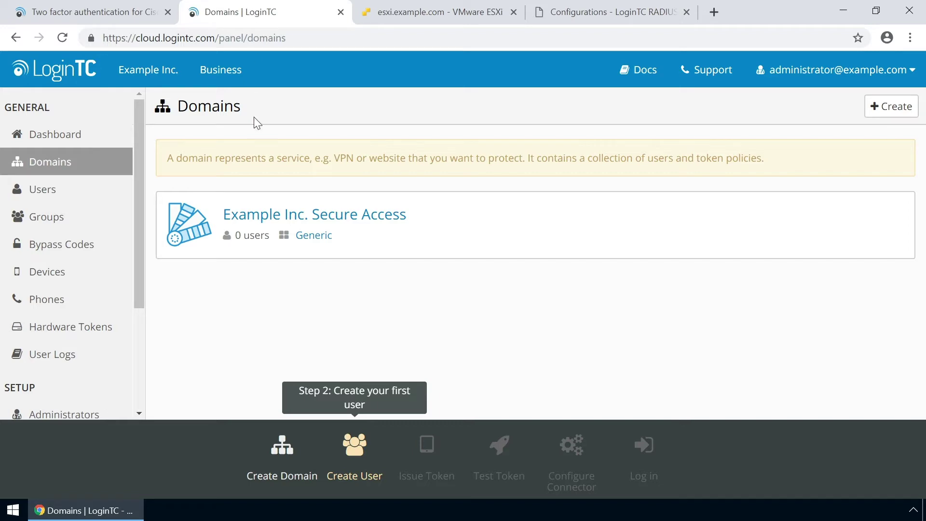
pyautogui.click(277, 223)
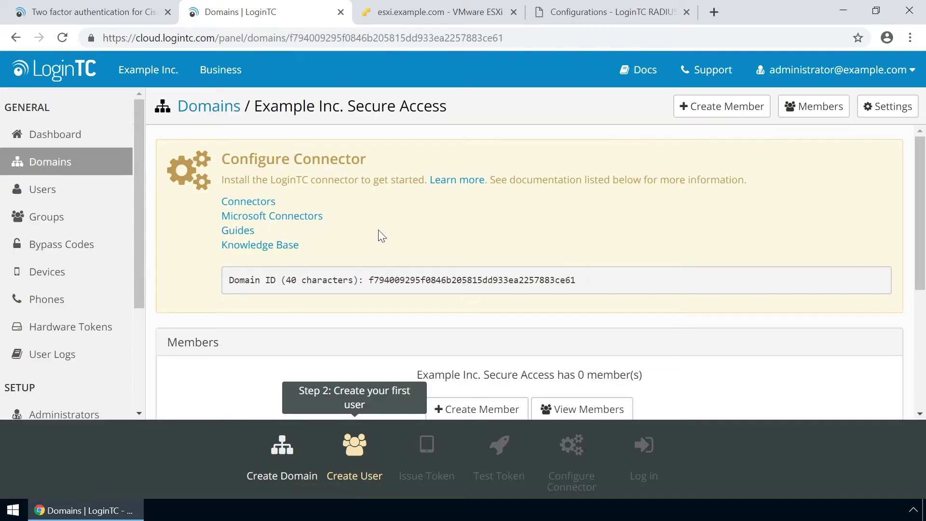
pyautogui.scroll(-5, 380, 234)
pyautogui.click(480, 200)
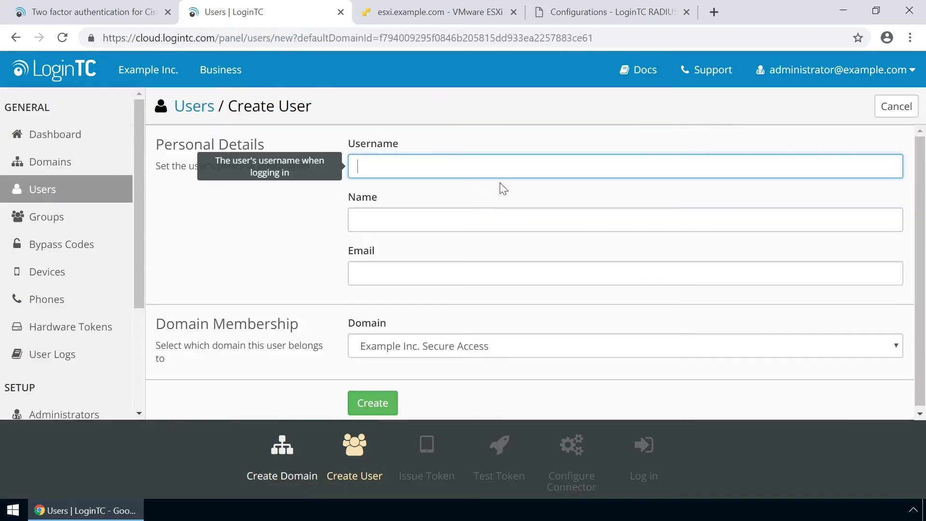
# Enter the new member's username, full name and e-mail address.
pyautogui.write('john.doe')
pyautogui.press('Tab')
pyautogui.write('John Doe')
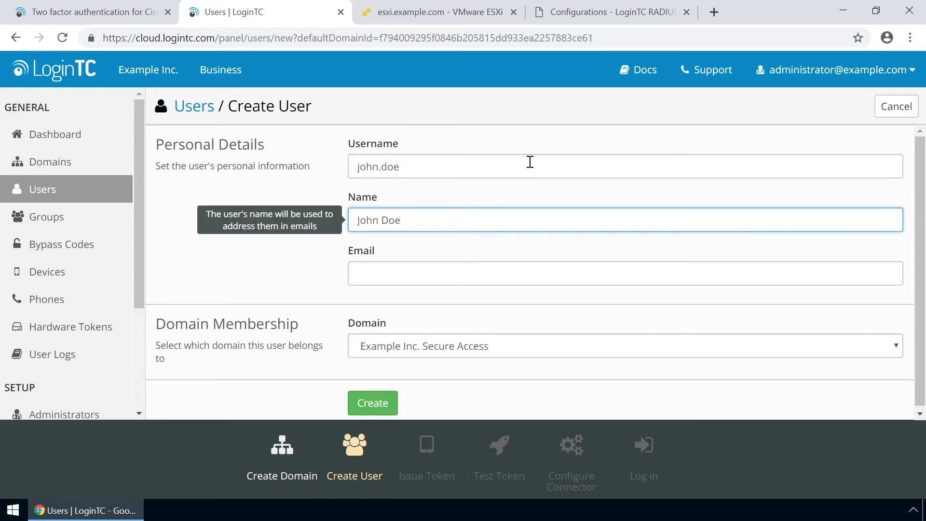
pyautogui.press('Tab')
pyautogui.write('john.doe')
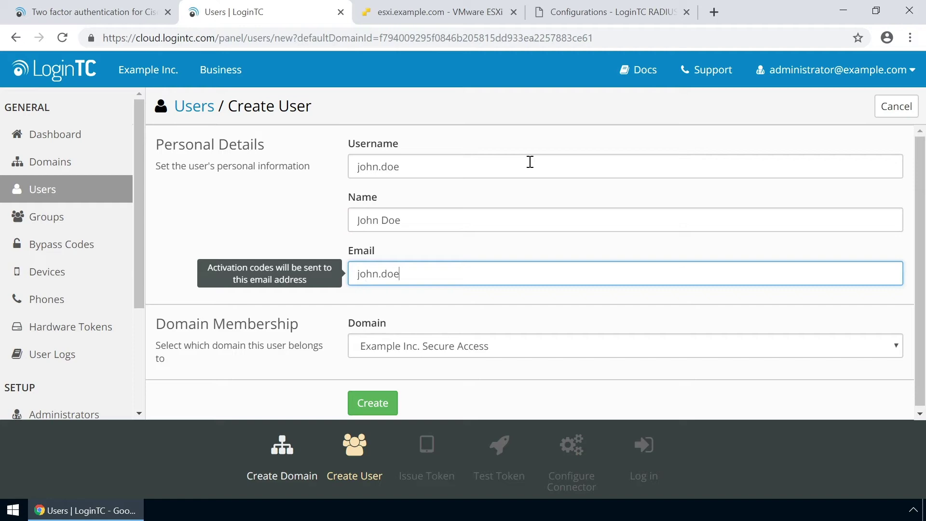
pyautogui.write('@example.com')
pyautogui.scroll(-1, 529, 162)
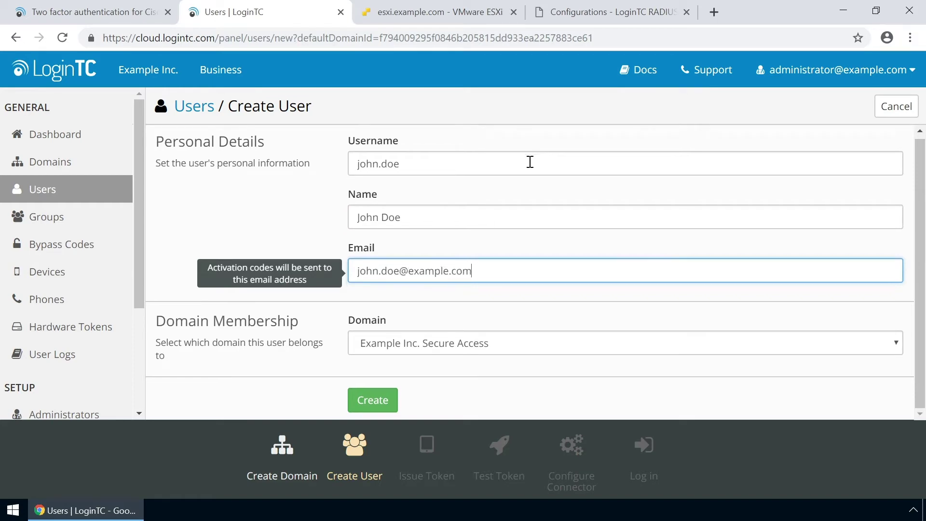
# Create the user and issue their token without sending an e-mail.
pyautogui.click(388, 402)
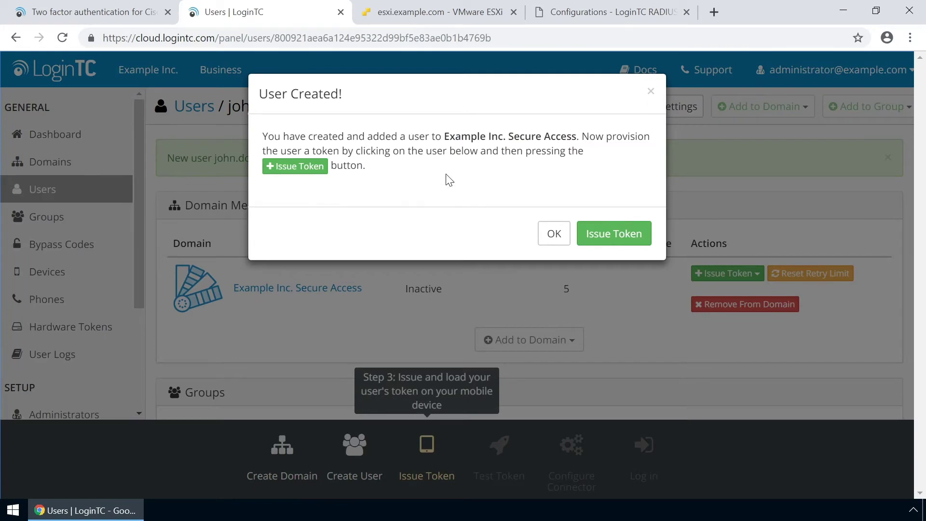
pyautogui.click(606, 234)
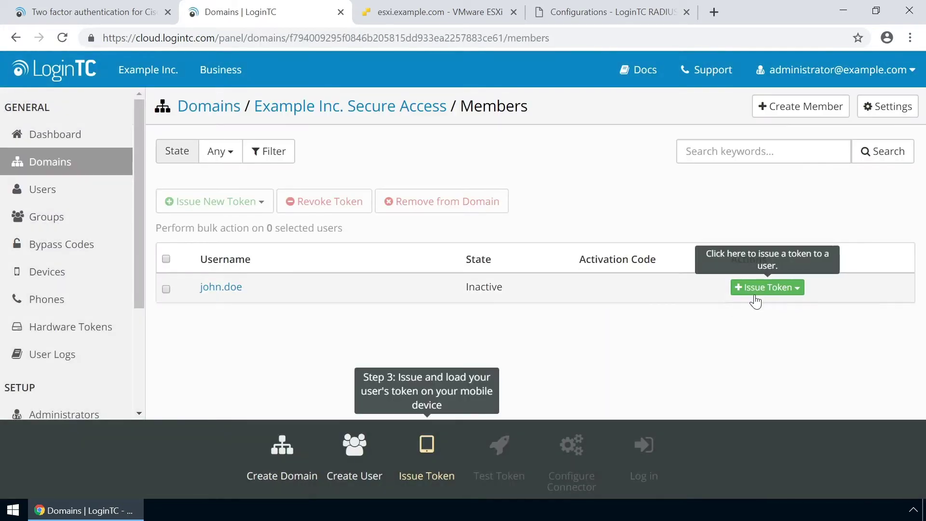
pyautogui.click(762, 288)
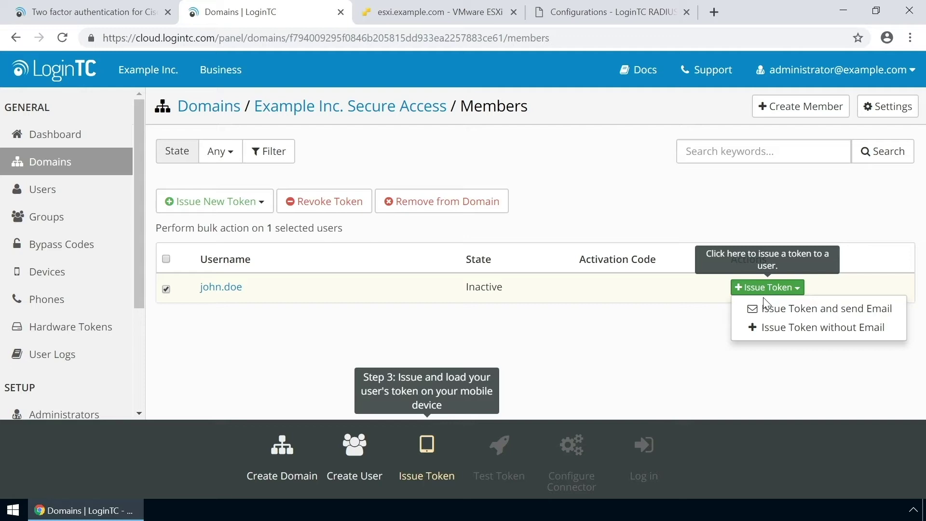
pyautogui.click(773, 323)
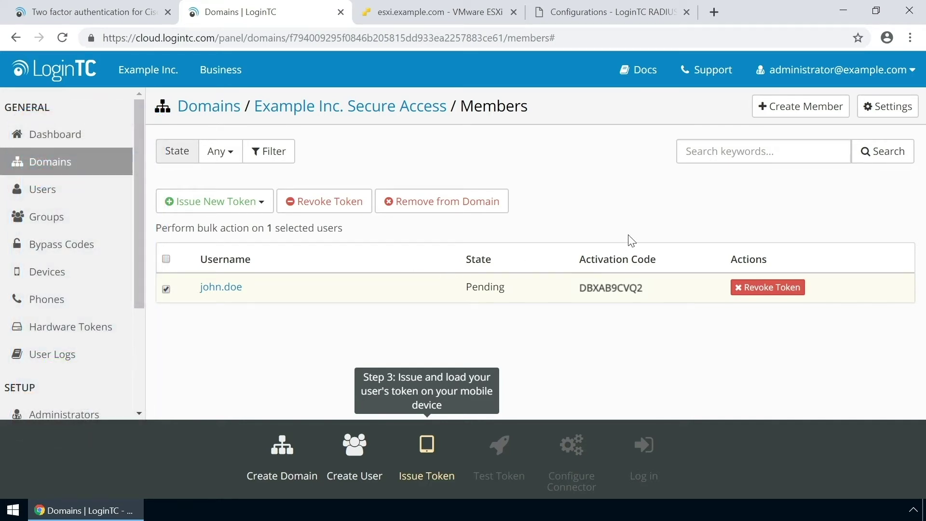
# Send a test notification to the user's token, approve it on the phone, and close the test.
pyautogui.click(237, 289)
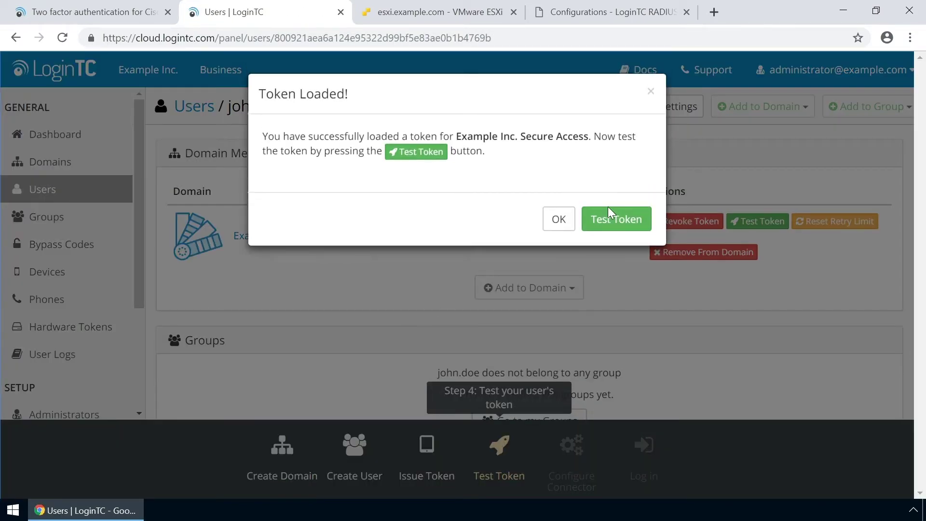
pyautogui.click(608, 213)
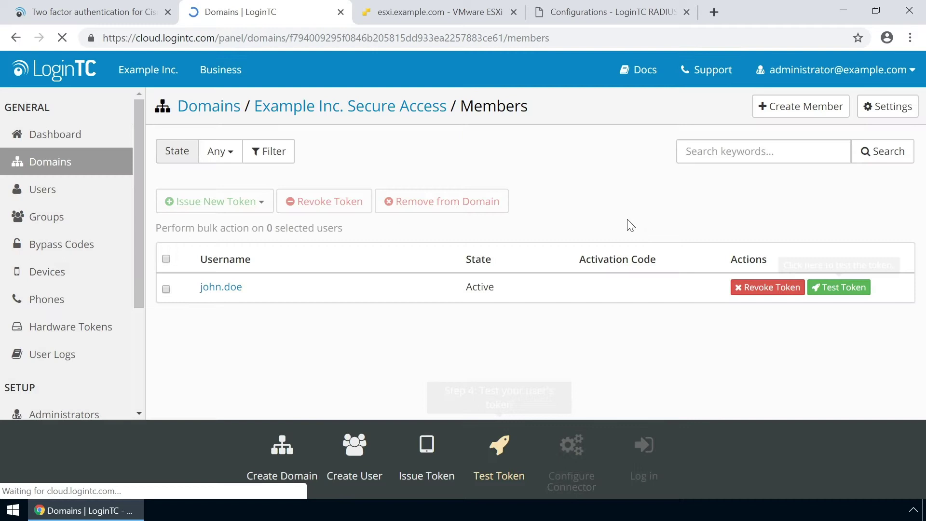
pyautogui.click(839, 289)
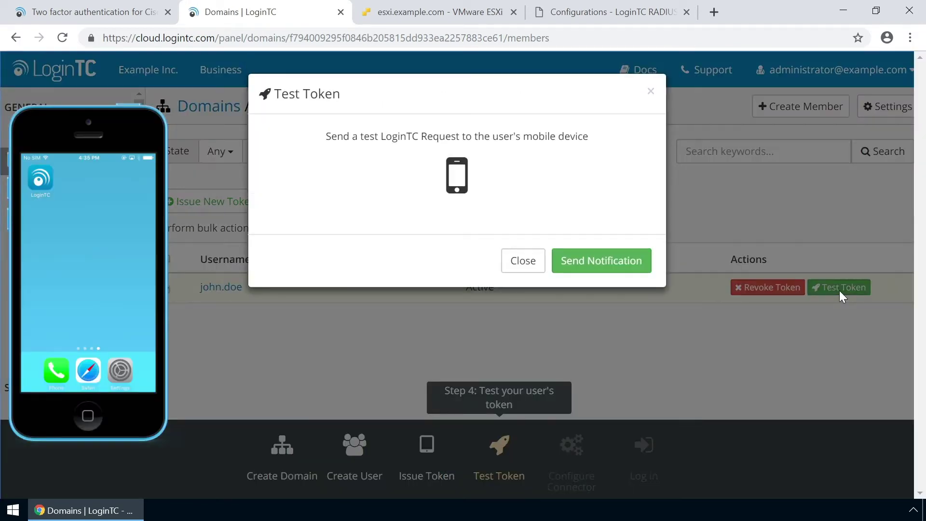
pyautogui.click(623, 260)
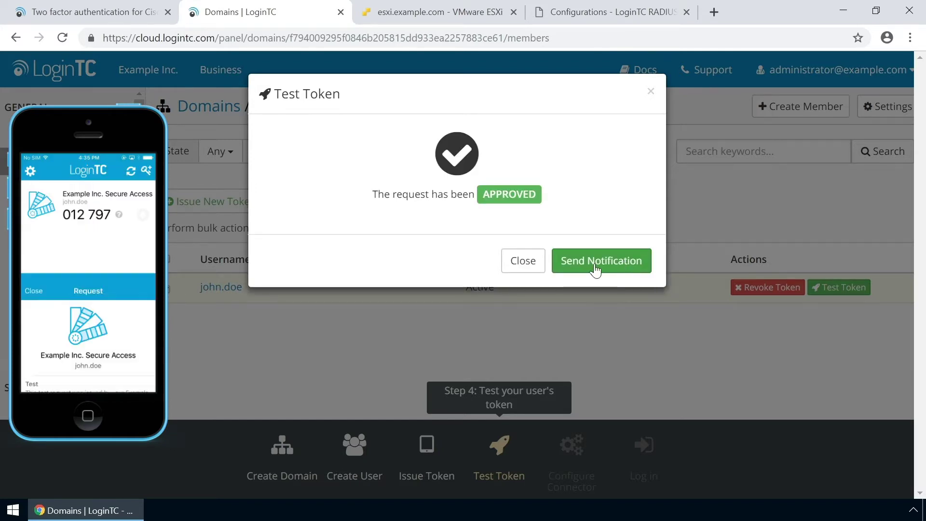
pyautogui.click(532, 268)
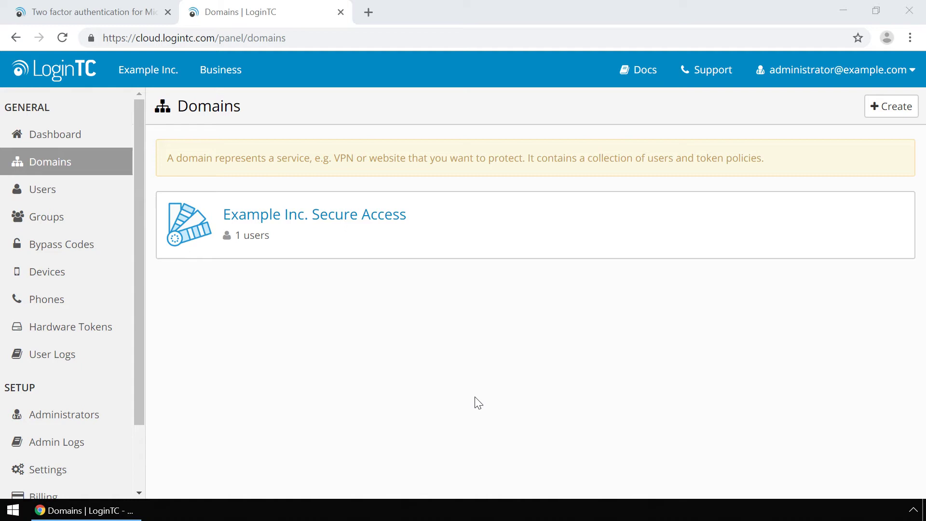
# Set Normalize Usernames to Yes in the Example Inc. Secure Access settings and save with Update.
pyautogui.click(314, 219)
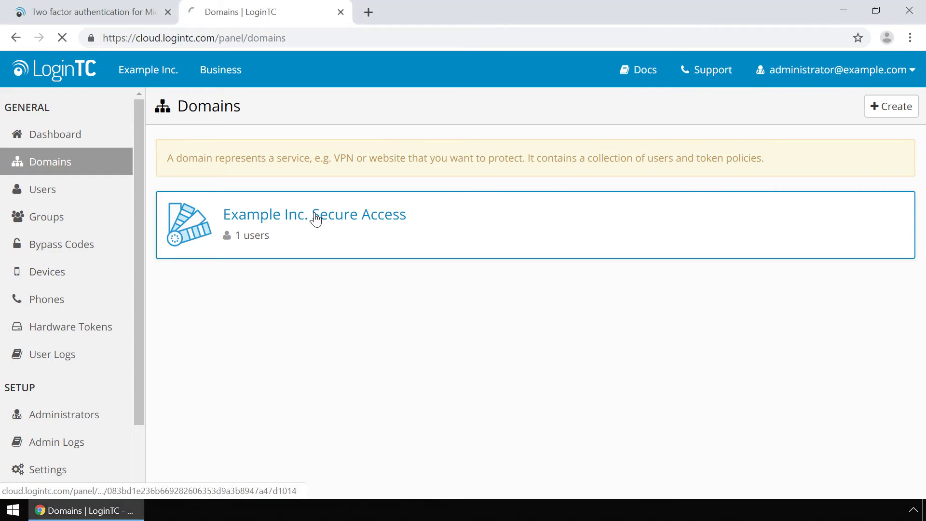
pyautogui.click(864, 109)
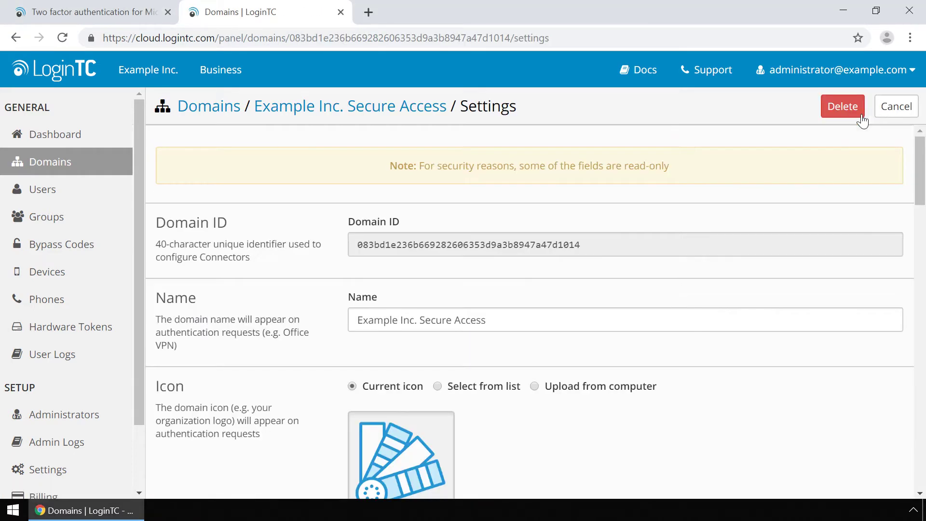
pyautogui.scroll(-10, 725, 404)
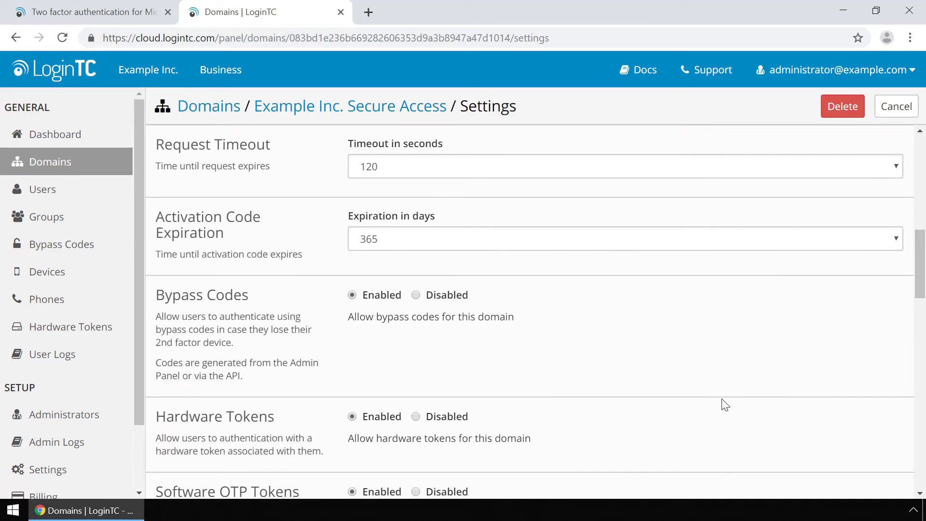
pyautogui.scroll(-4, 725, 404)
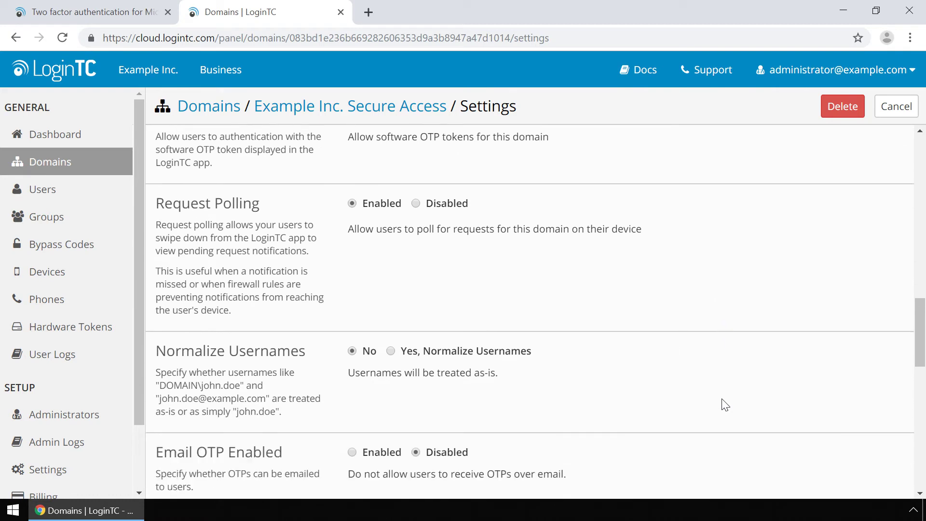
pyautogui.click(393, 349)
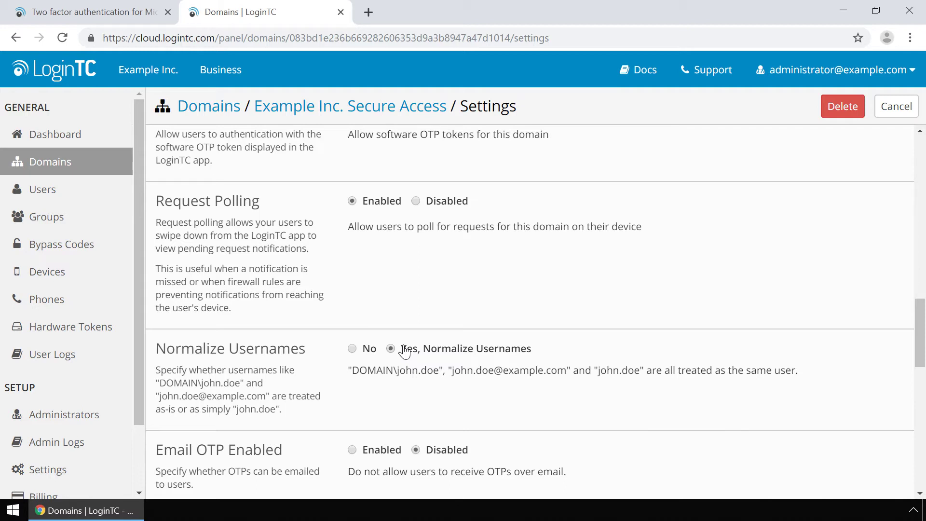
pyautogui.scroll(-10, 404, 352)
pyautogui.click(374, 480)
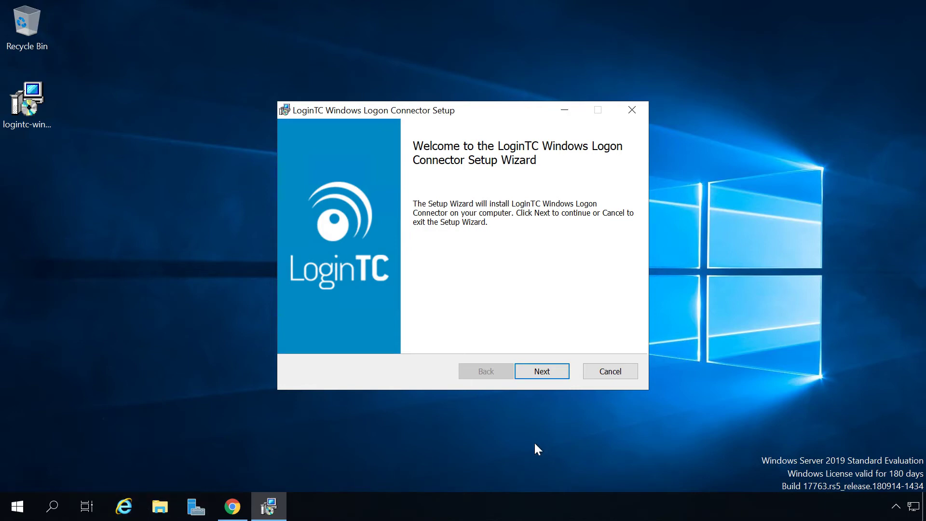
# Accept the license agreement and proceed to the Configuration: LoginTC page.
pyautogui.click(550, 376)
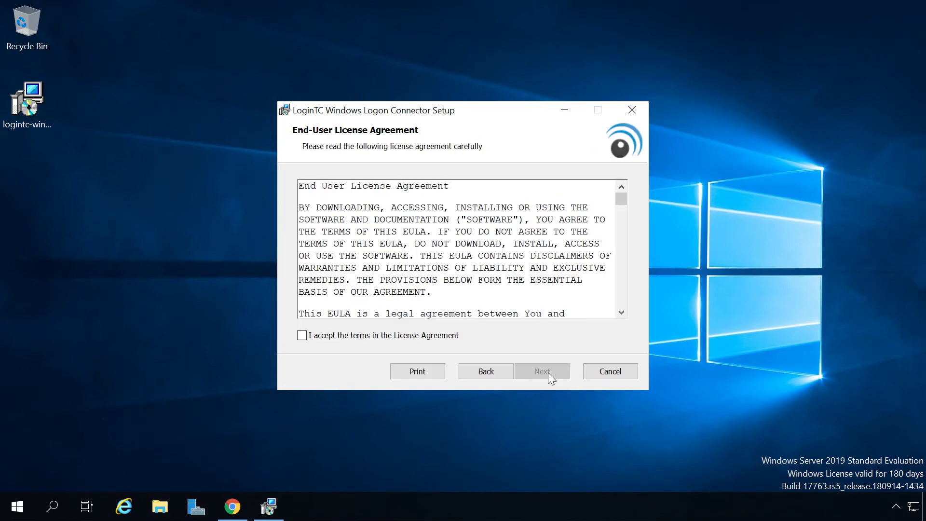
pyautogui.click(429, 338)
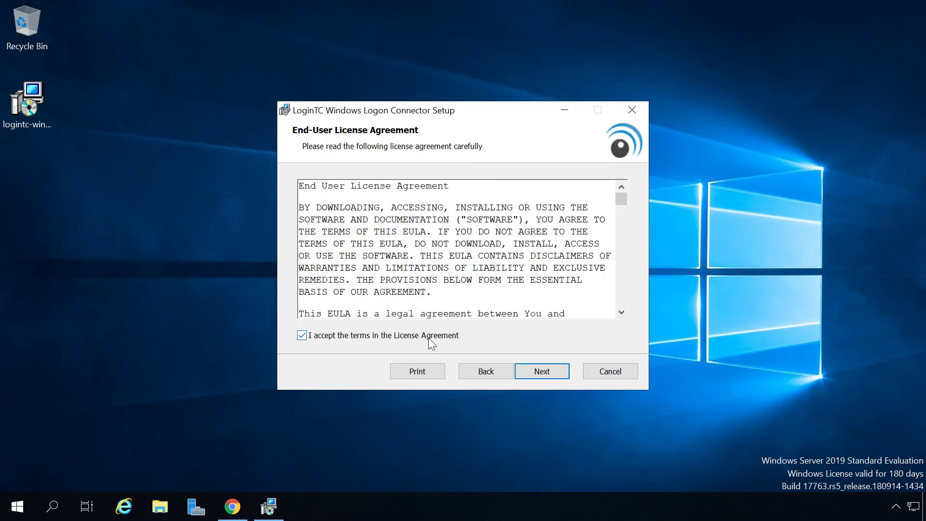
pyautogui.click(542, 375)
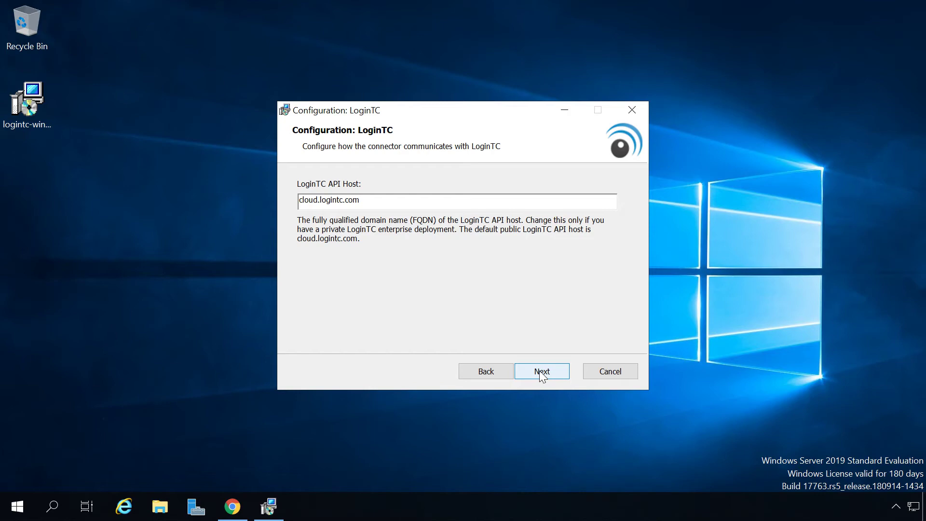
# Keep the cloud.logintc.com API host and create a Microsoft Windows Logon application in the admin panel.
pyautogui.click(542, 375)
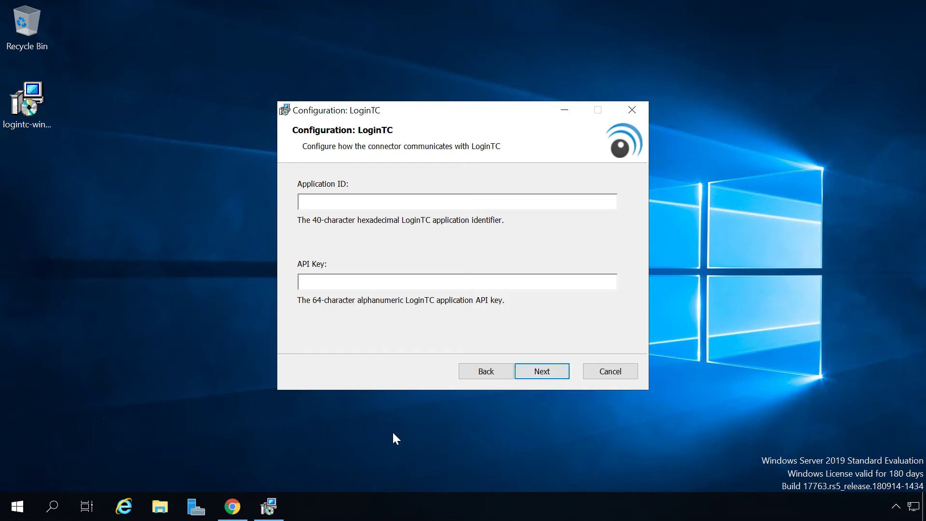
pyautogui.click(232, 507)
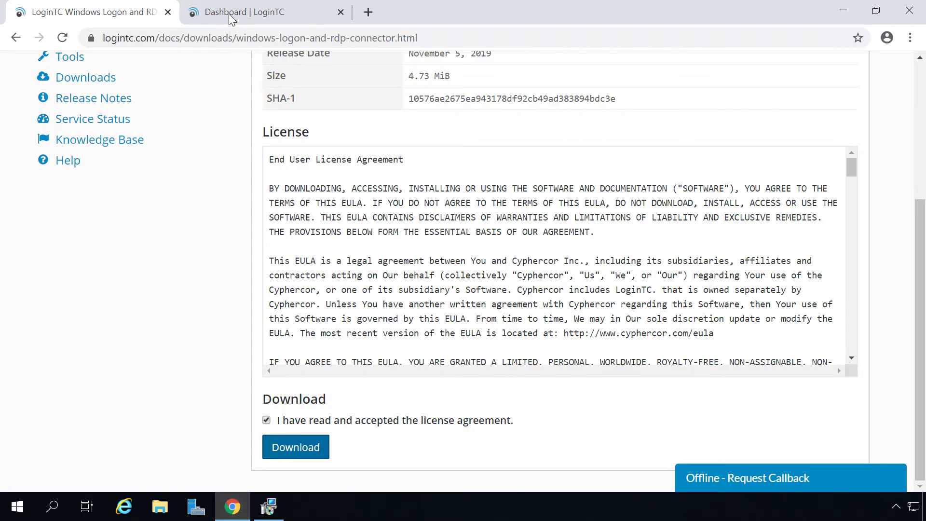
pyautogui.click(231, 18)
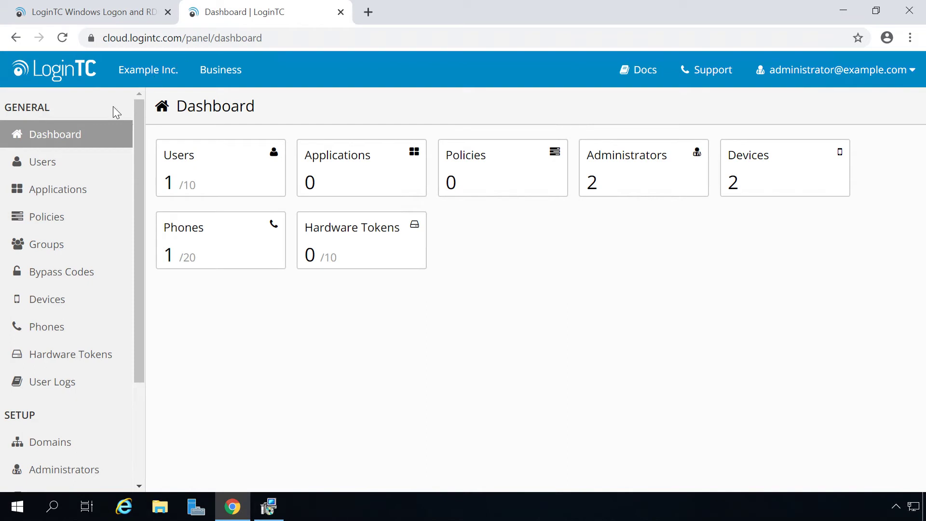
pyautogui.click(80, 190)
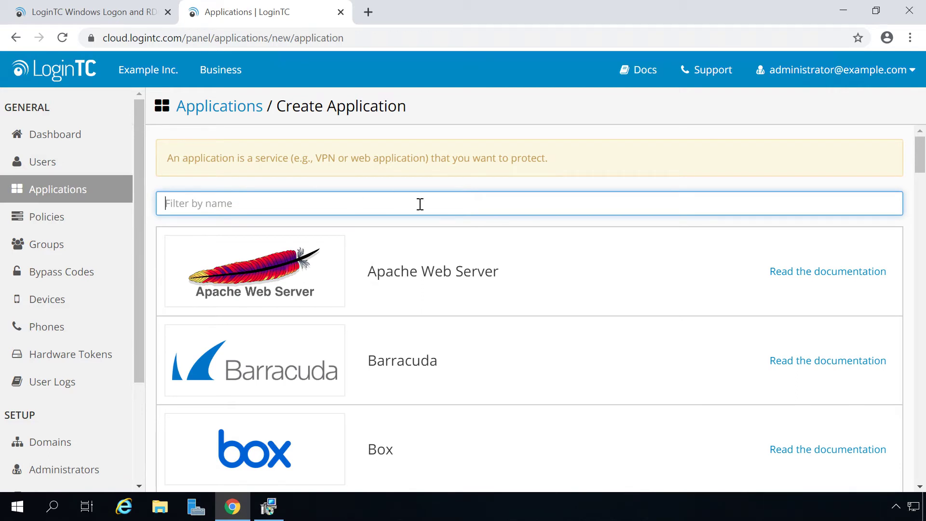
pyautogui.write('windo')
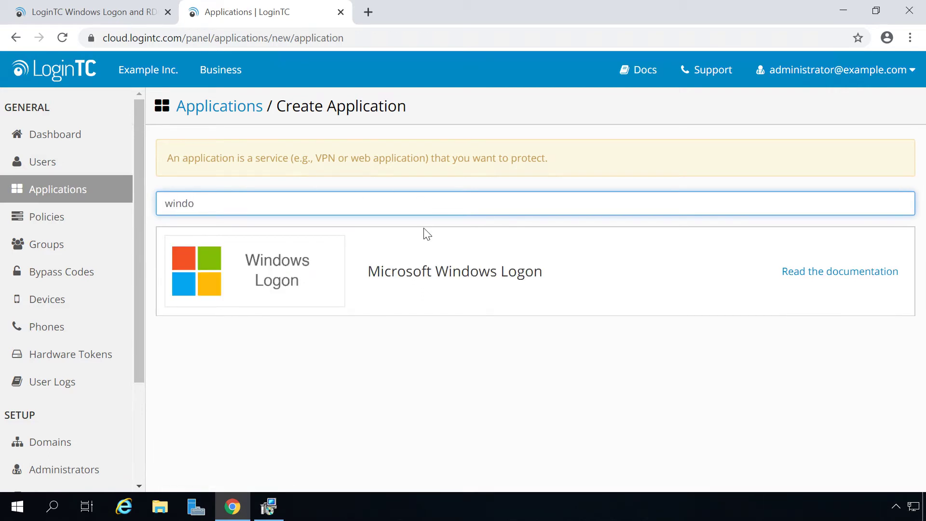
pyautogui.click(426, 265)
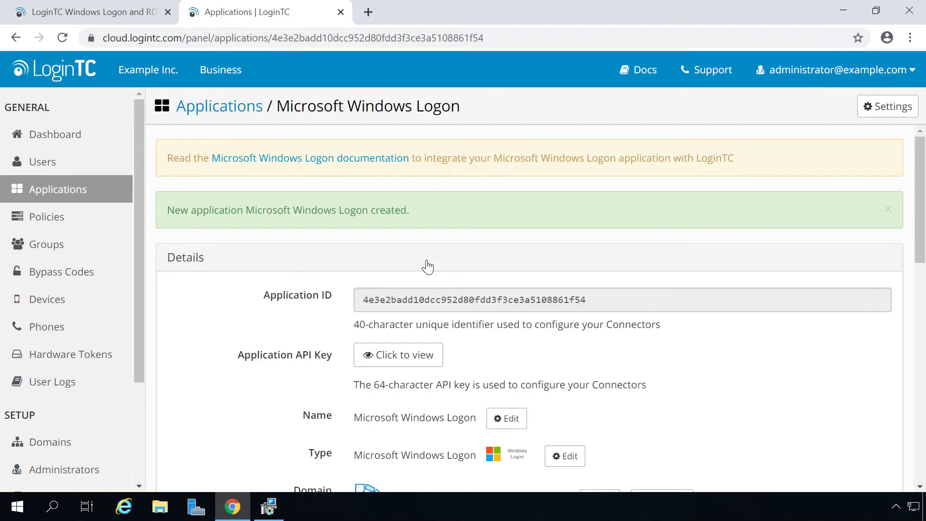
# Copy the new application's Application ID into the installer.
pyautogui.doubleClick(574, 299)
pyautogui.hotkey('ctrl', 'c')
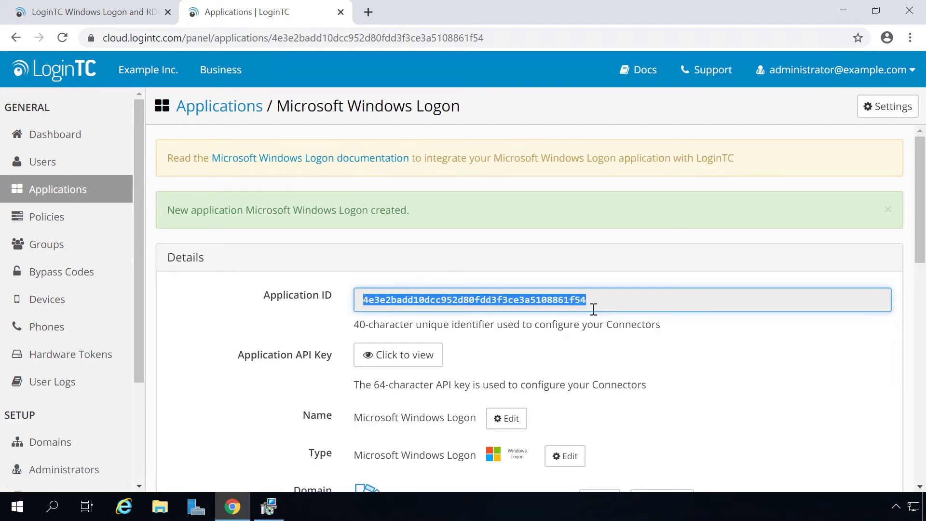
pyautogui.hotkey('alt', 'Tab')
pyautogui.hotkey('ctrl', 'v')
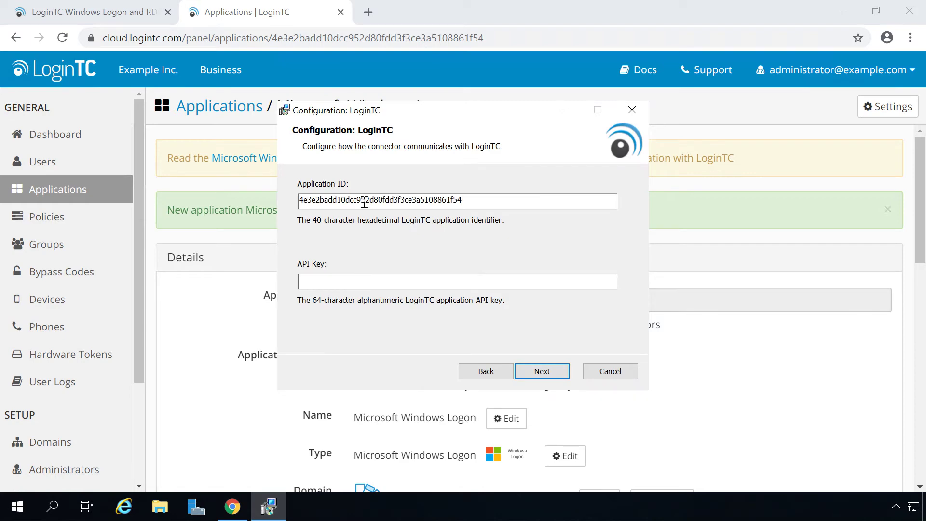
# Copy the application's API key into the installer's API Key field.
pyautogui.click(739, 382)
pyautogui.click(371, 361)
pyautogui.moveTo(371, 361); pyautogui.dragTo(704, 362)
pyautogui.rightClick(703, 367)
pyautogui.click(701, 369)
pyautogui.hotkey('alt', 'Tab')
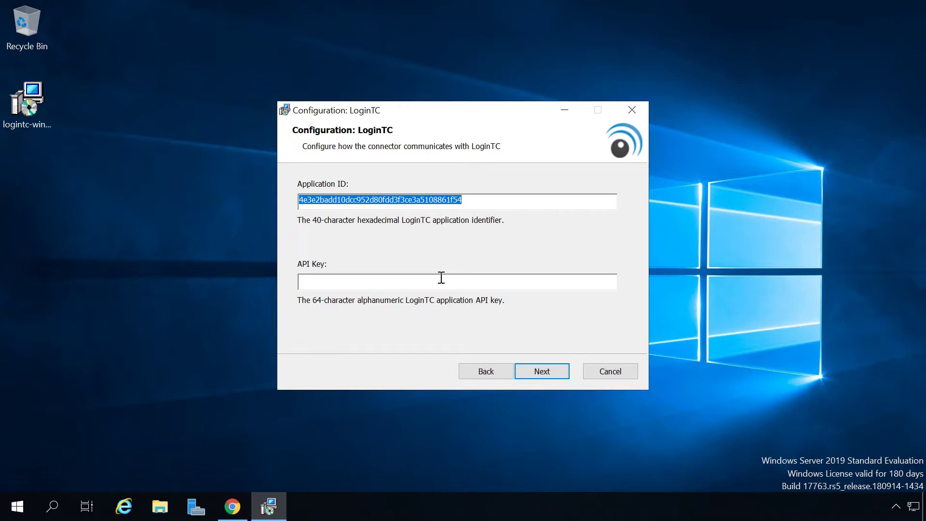
pyautogui.click(439, 279)
pyautogui.hotkey('ctrl', 'v')
# Submit the LoginTC credentials to reach the Remote Only page.
pyautogui.click(541, 373)
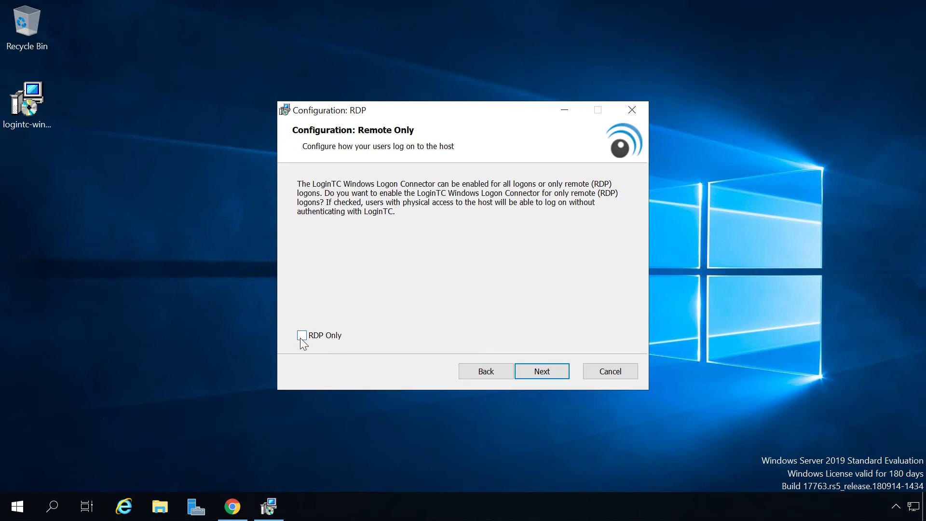
# Install the connector with RDP Only left unchecked and finish the wizard.
pyautogui.click(547, 373)
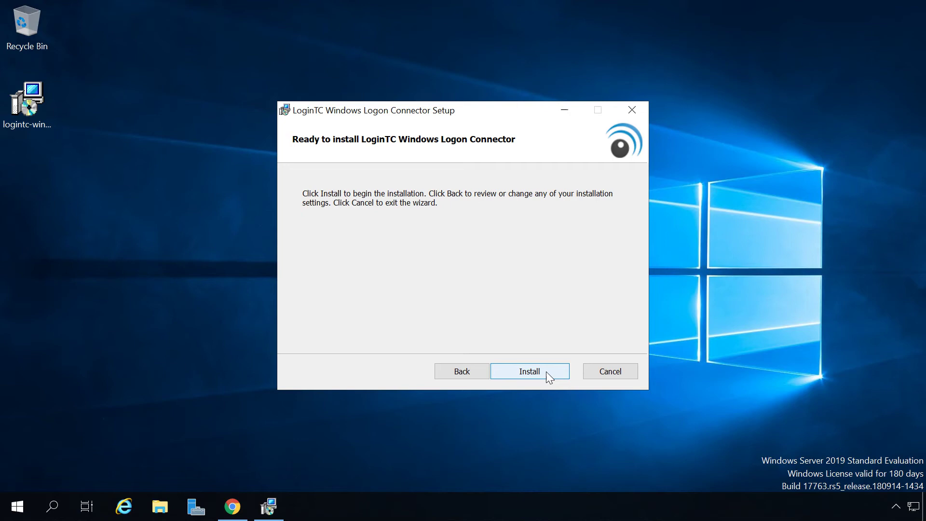
pyautogui.click(545, 371)
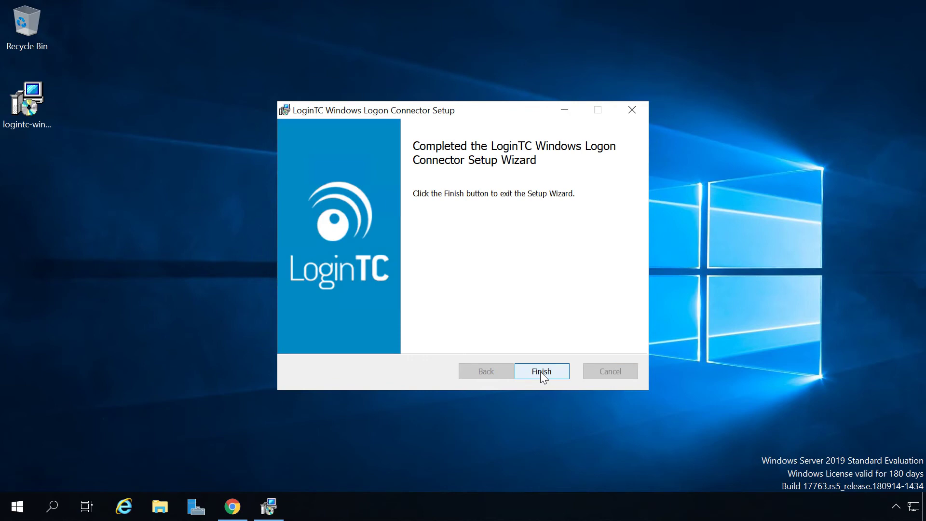
pyautogui.click(541, 372)
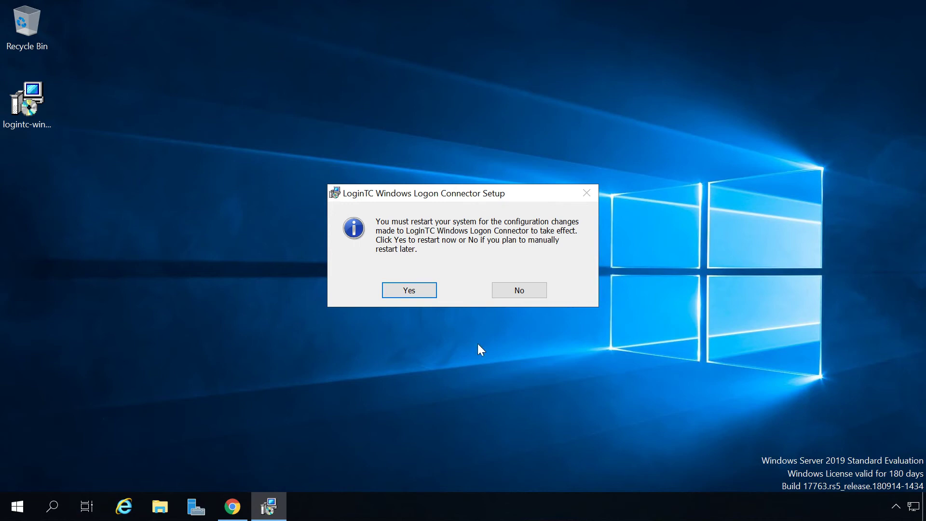
# Restart the server, then RDP to server.example.com using the password and a LoginTC push request.
pyautogui.click(416, 292)
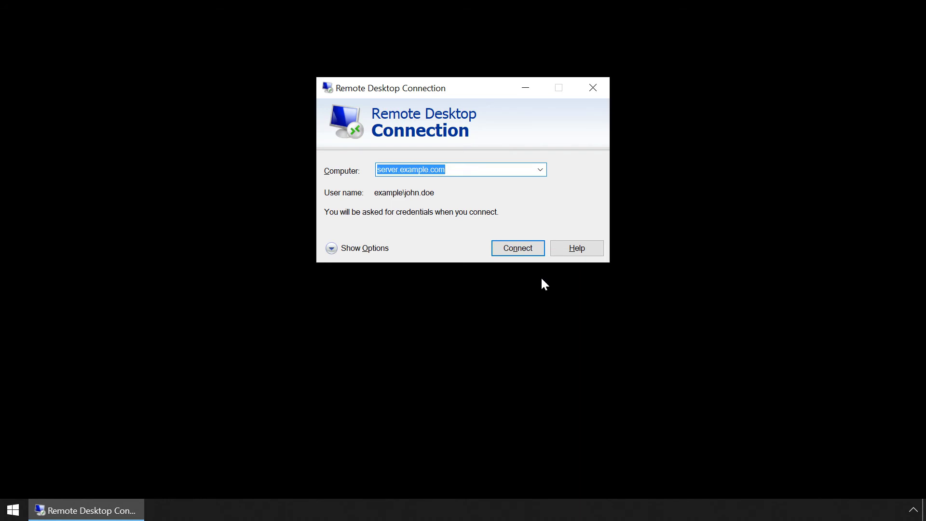
pyautogui.click(528, 251)
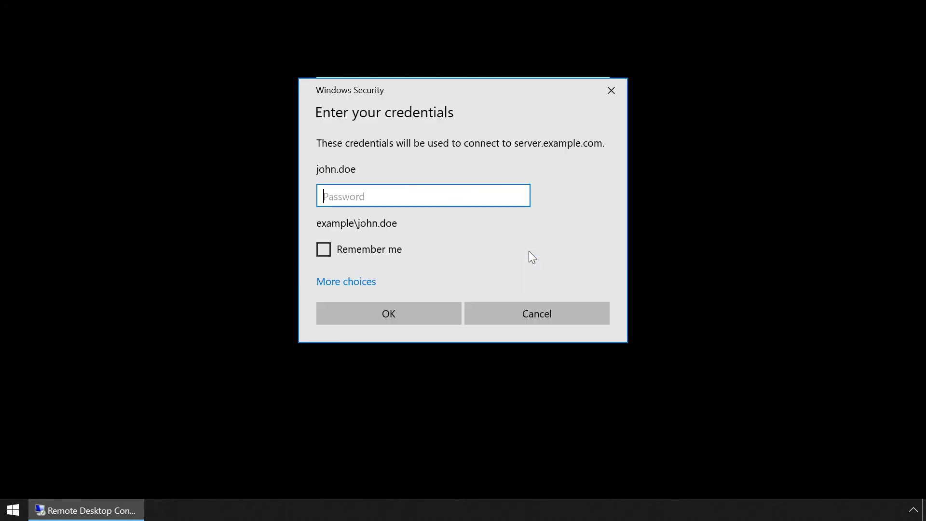
pyautogui.write('********')
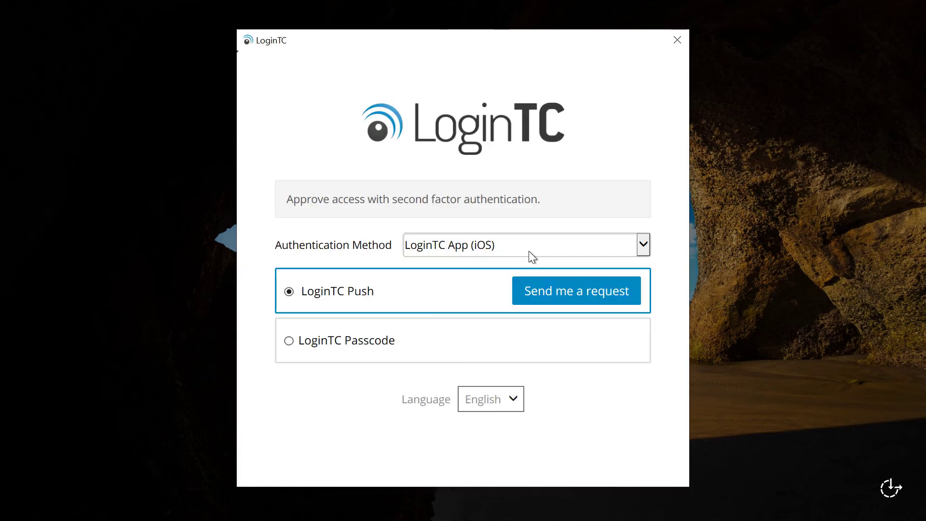
pyautogui.click(575, 295)
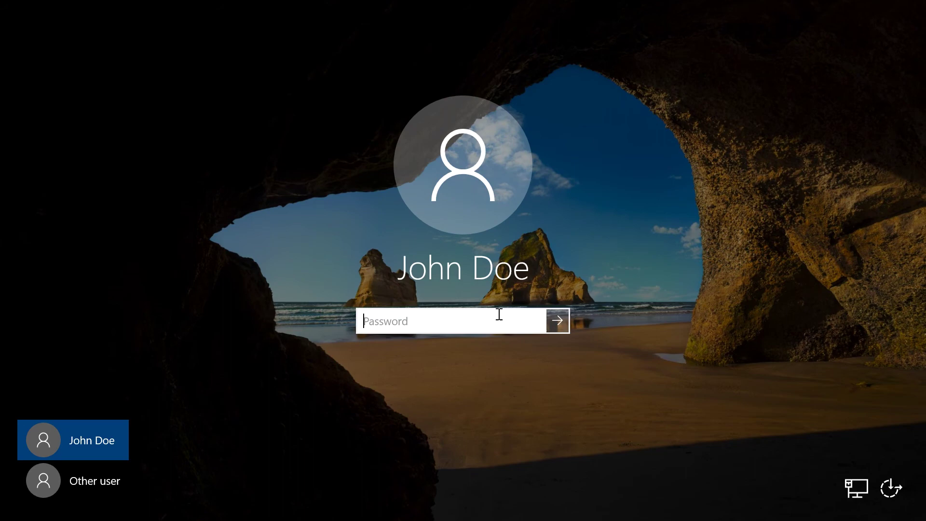
# Sign in locally with the account password and approve the LoginTC push request on the phone.
pyautogui.write('********')
pyautogui.click(552, 321)
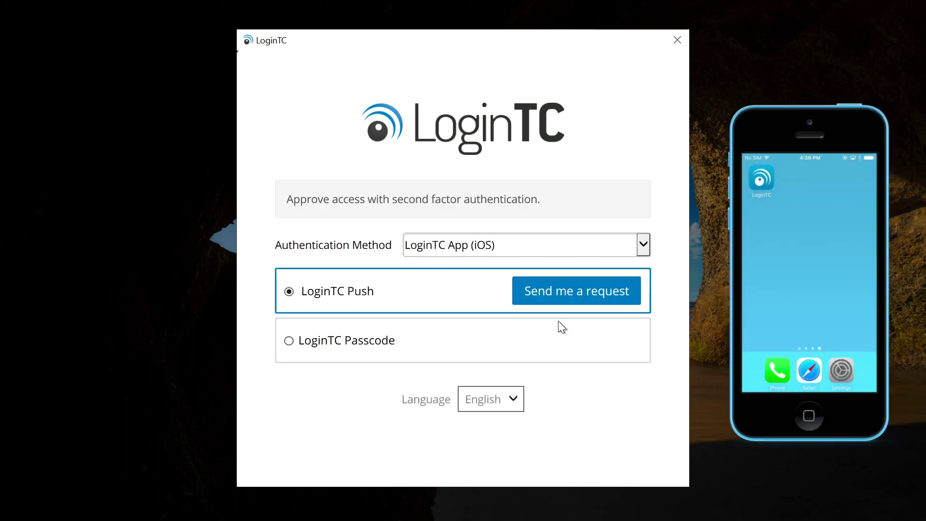
pyautogui.click(617, 295)
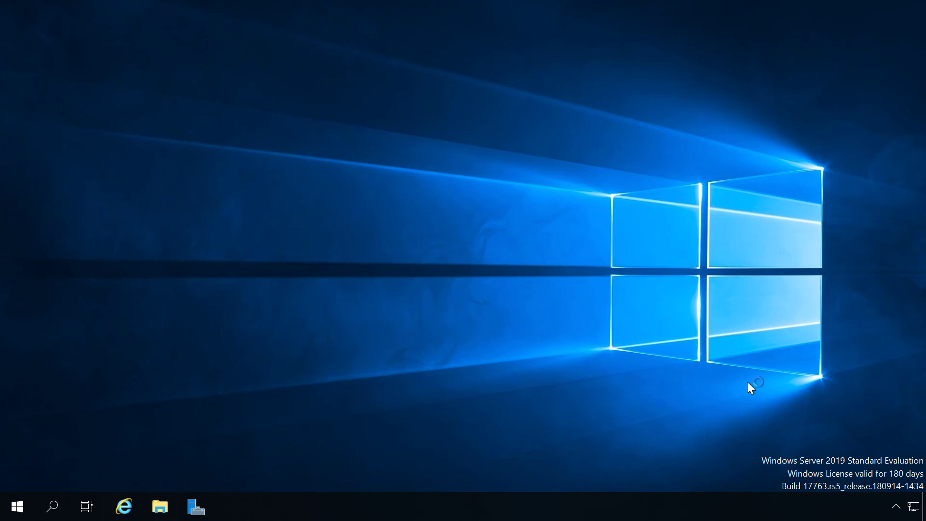
# Disable the Ethernet0 network adapter through Network & Internet settings.
pyautogui.rightClick(913, 505)
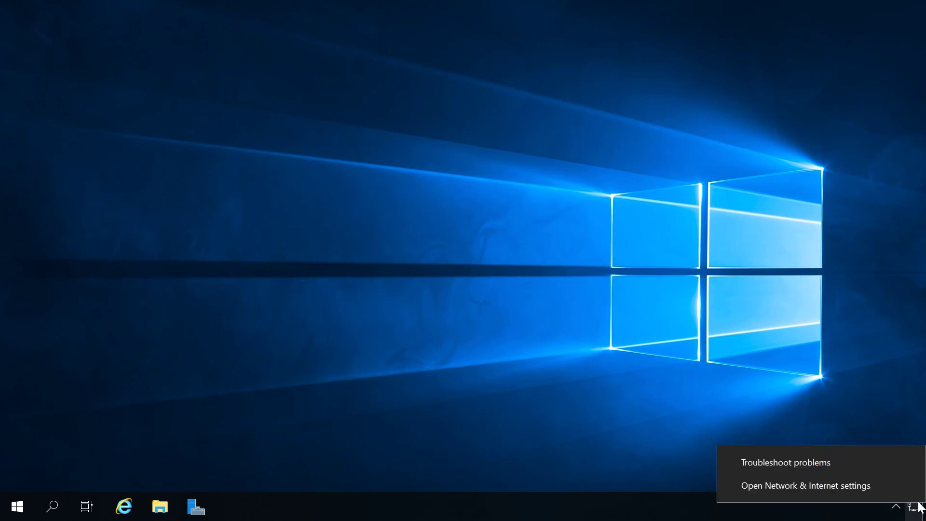
pyautogui.click(898, 485)
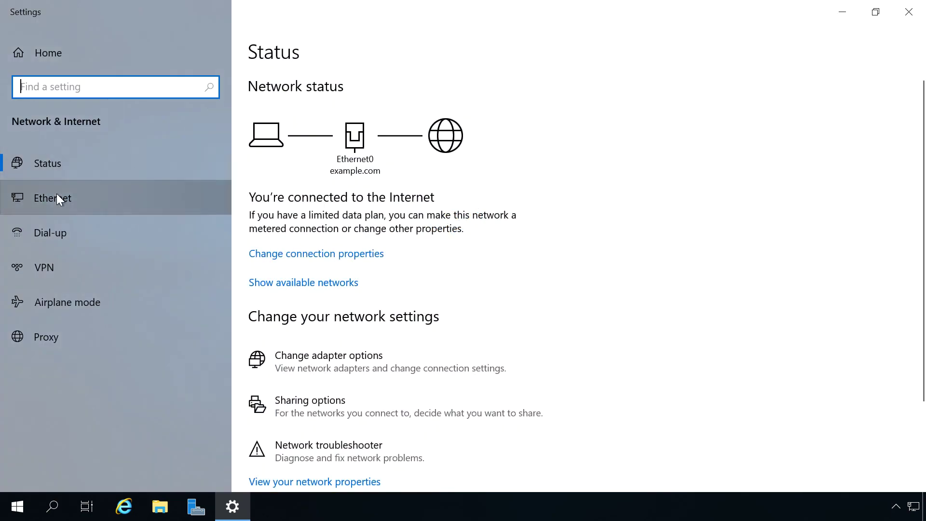
pyautogui.click(56, 195)
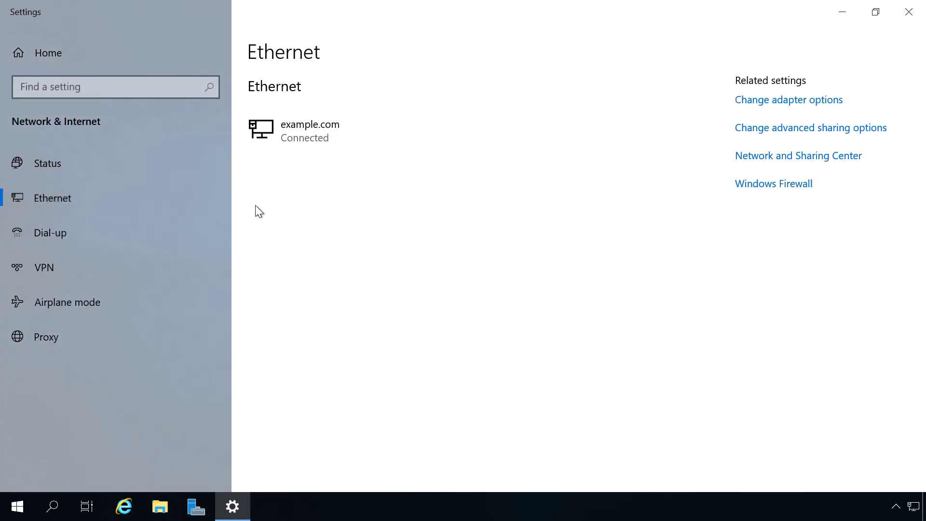
pyautogui.click(762, 103)
pyautogui.rightClick(284, 126)
pyautogui.click(300, 136)
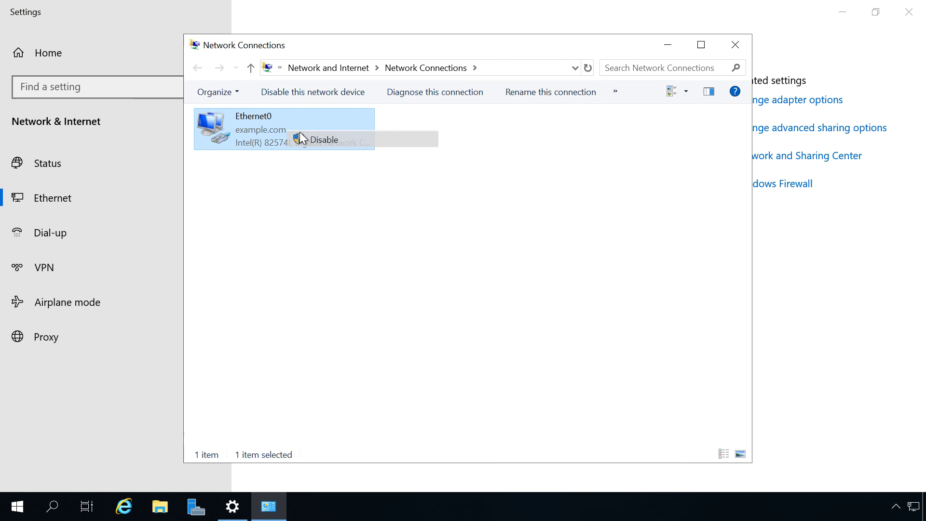
# Close the network connections window and Settings, then sign out of Windows.
pyautogui.click(735, 44)
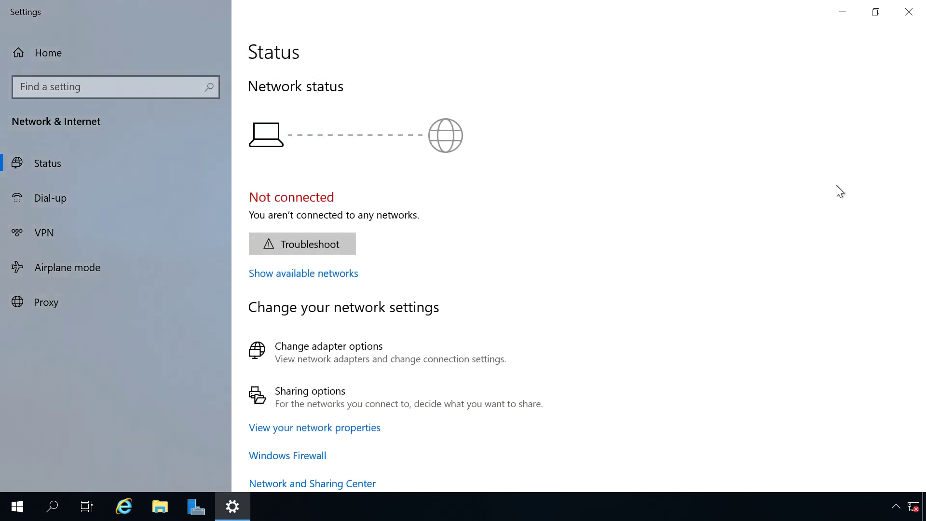
pyautogui.click(908, 11)
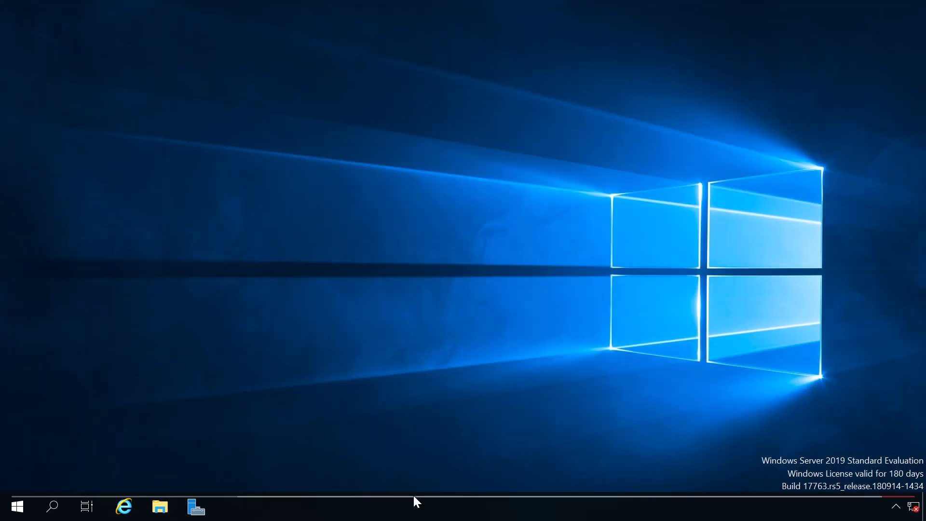
pyautogui.click(15, 504)
pyautogui.click(21, 342)
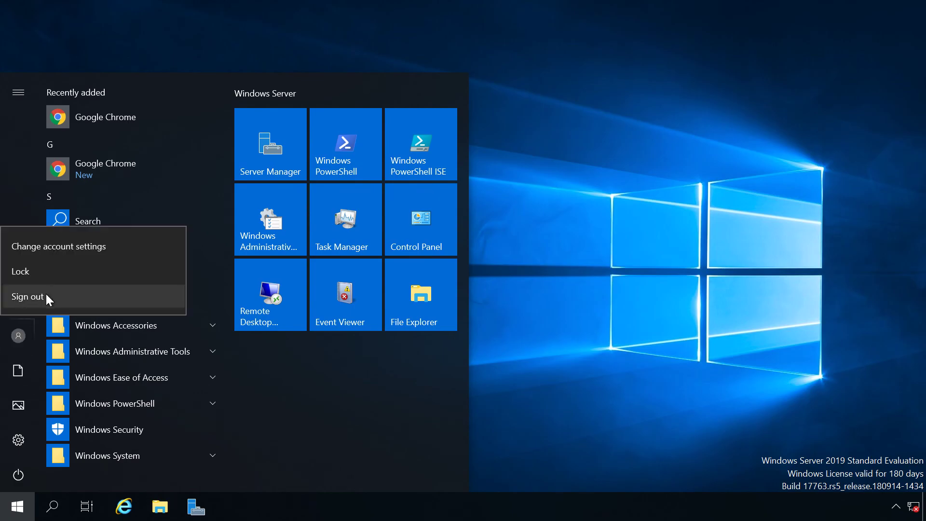
pyautogui.click(45, 294)
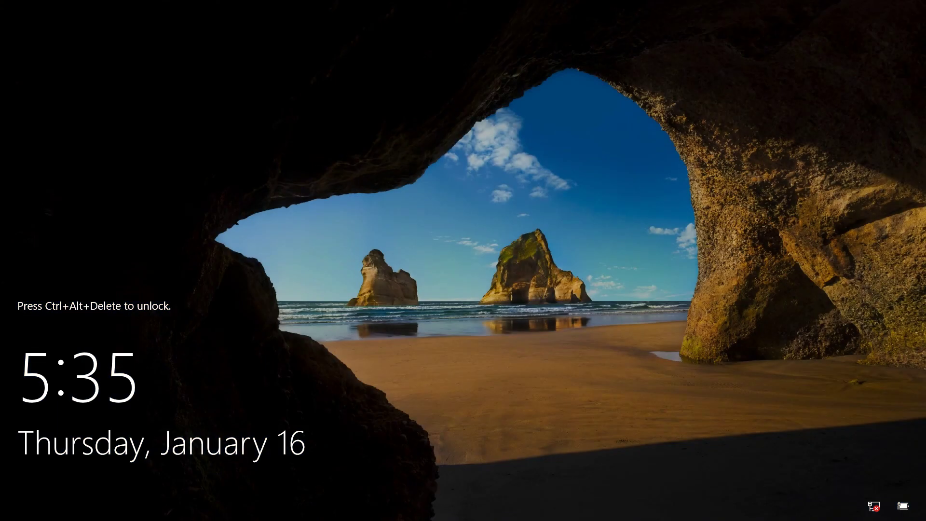
# Sign in offline with the password and the passcode from scanning the LoginTC QR code.
pyautogui.hotkey('ctrl', 'alt', 'Delete')
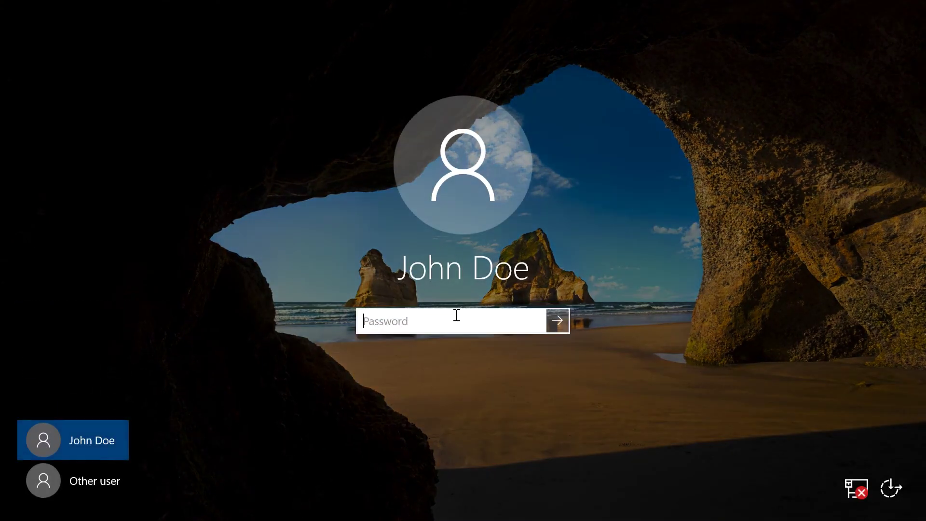
pyautogui.write('•••••••••')
pyautogui.click(561, 316)
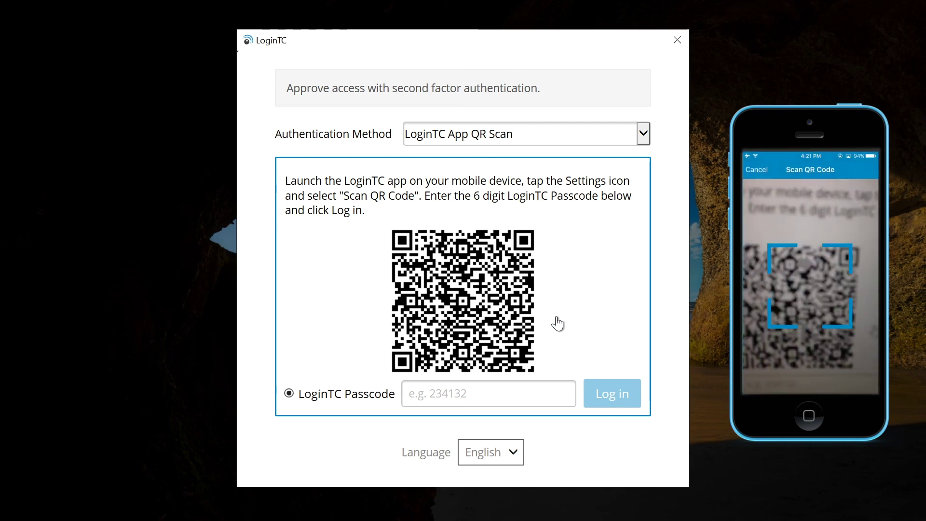
pyautogui.click(495, 387)
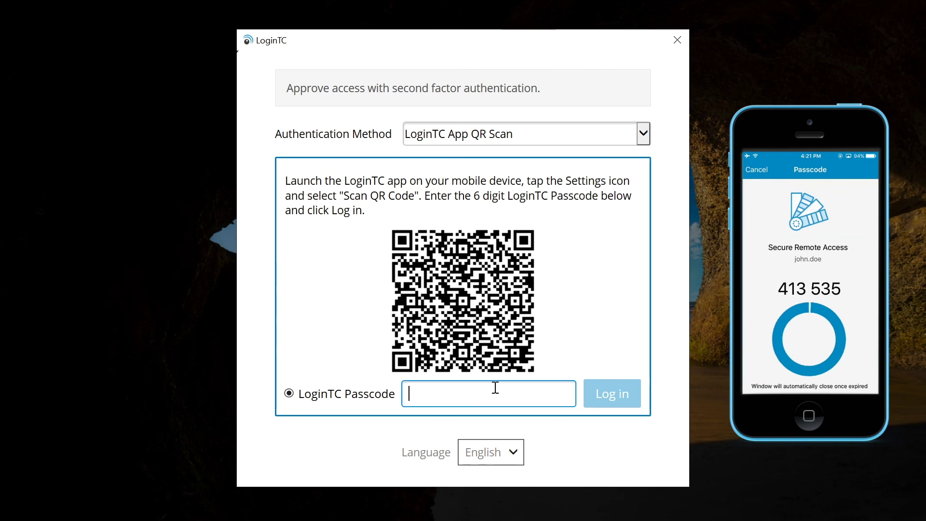
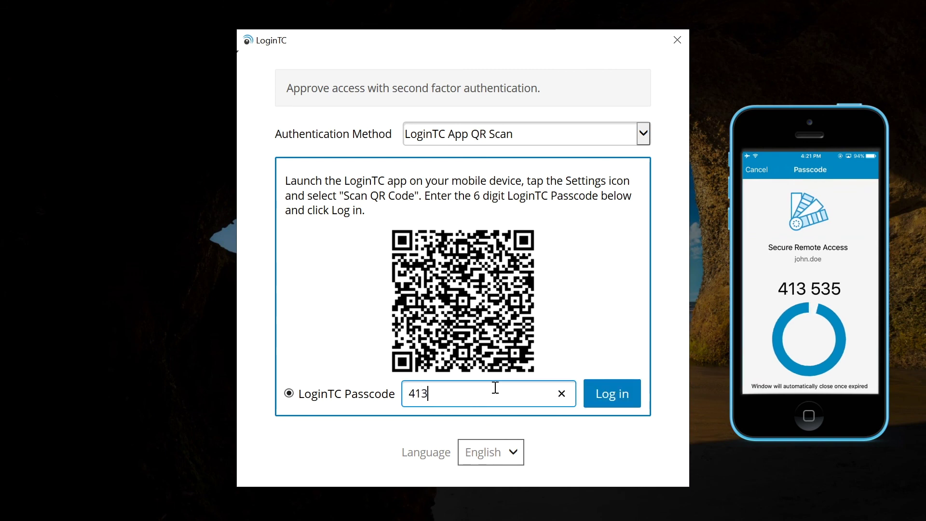
pyautogui.click(608, 393)
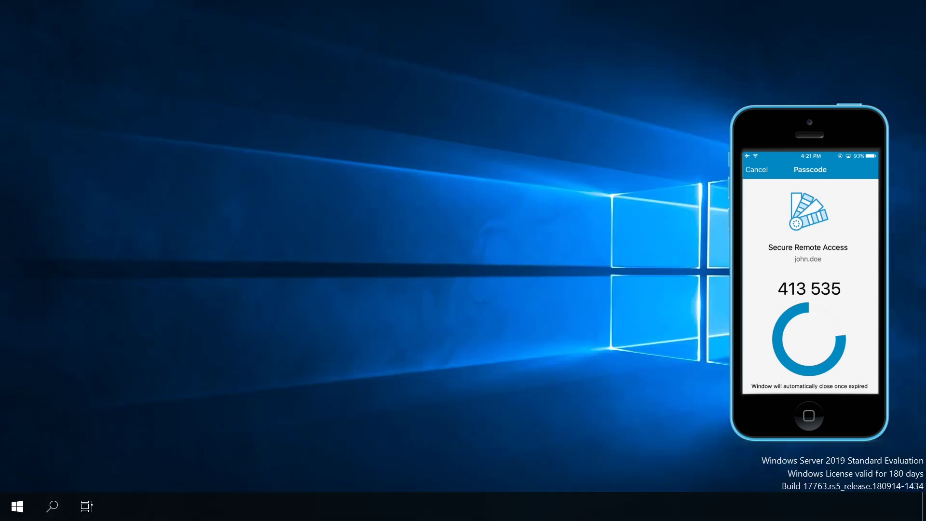